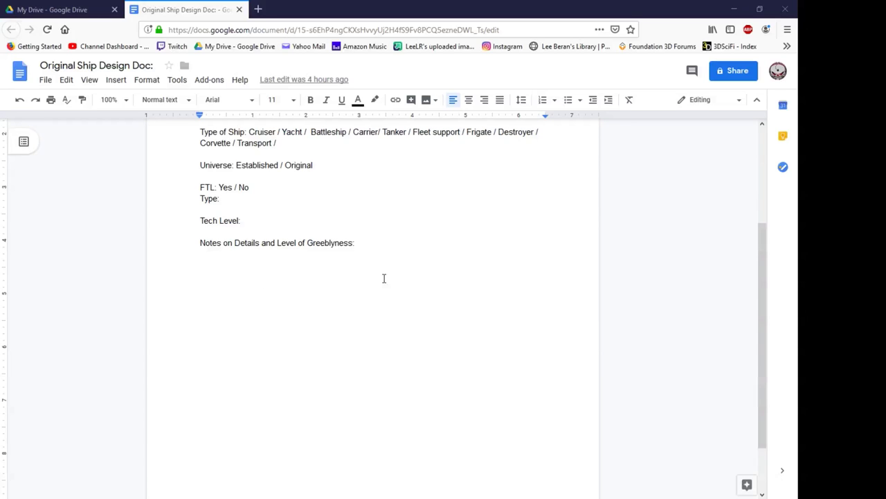
- Scroll the questionnaire so the title, Sector line and Role options are all visible
{"action": "scroll", "coordinate": [384, 276], "scroll_direction": "up", "scroll_amount": 3}
{"action": "scroll", "coordinate": [374, 273], "scroll_direction": "down", "scroll_amount": 1}
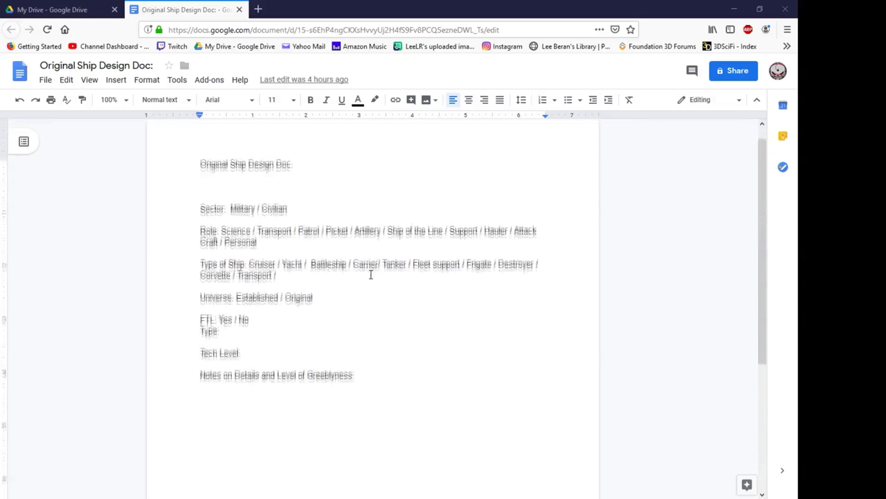
{"action": "scroll", "coordinate": [401, 315], "scroll_direction": "down", "scroll_amount": 1}
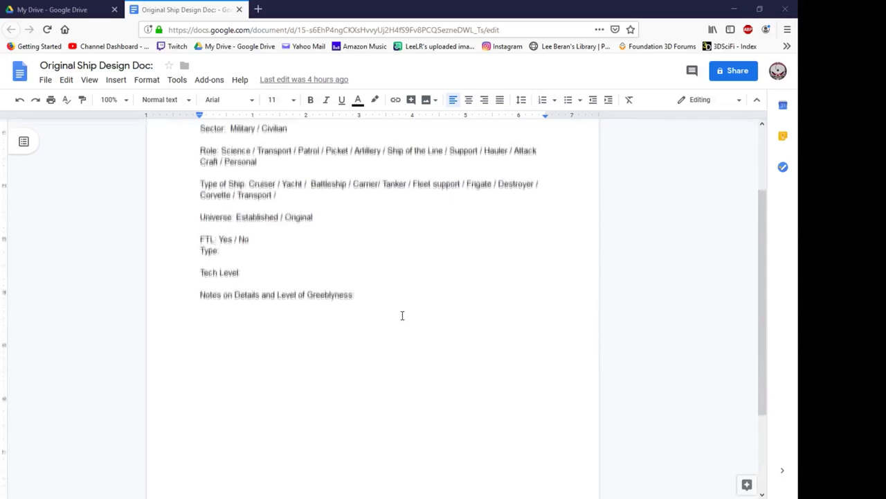
{"action": "scroll", "coordinate": [398, 314], "scroll_direction": "up", "scroll_amount": 1}
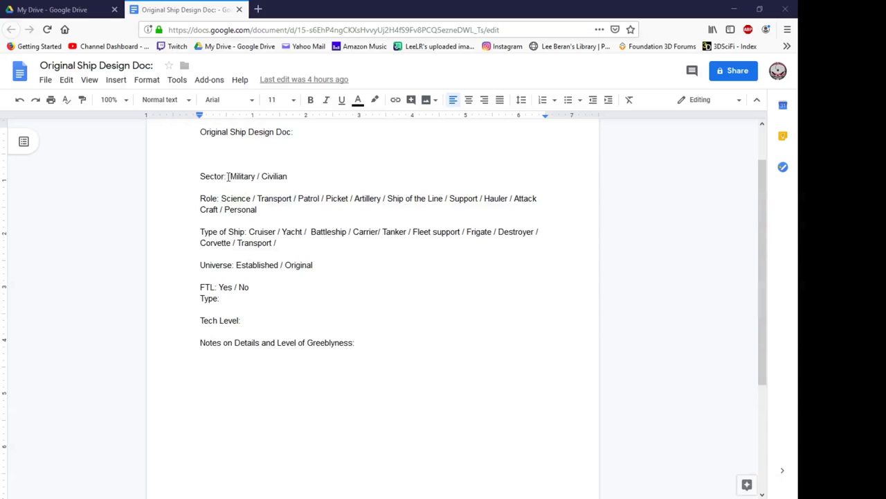
- Underline Military on the Sector line and Ship of the Line on the Role line
{"action": "left_click_drag", "start_coordinate": [230, 176], "coordinate": [253, 178]}
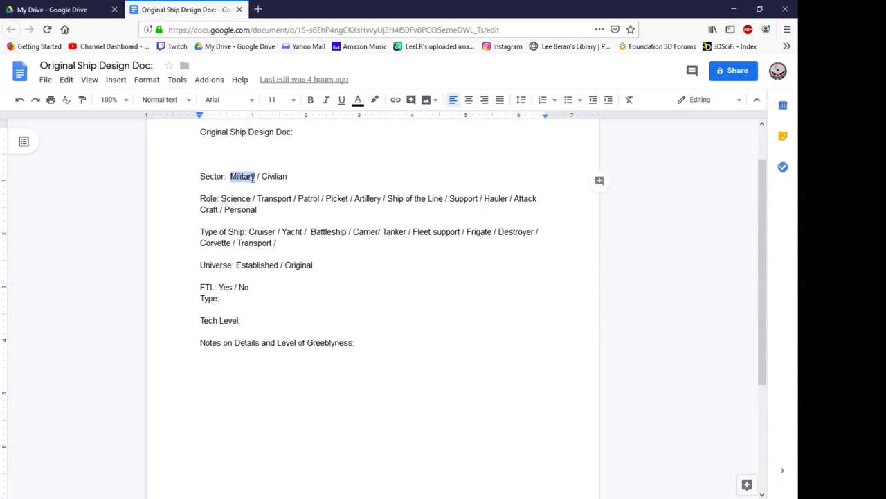
{"action": "left_click", "coordinate": [341, 102]}
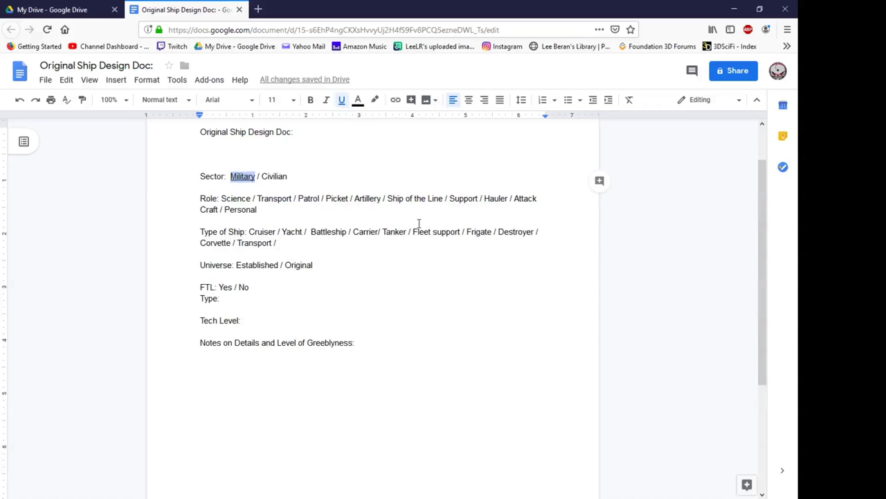
{"action": "left_click_drag", "start_coordinate": [386, 198], "coordinate": [443, 198]}
{"action": "left_click", "coordinate": [388, 198]}
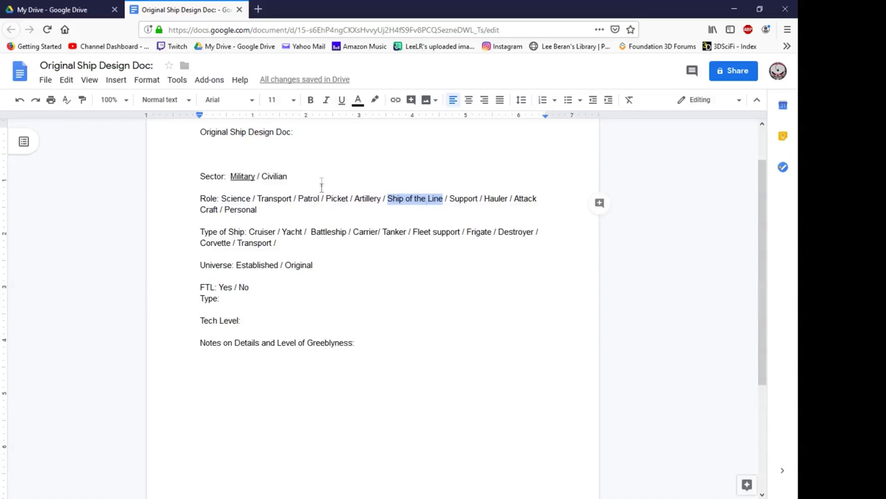
{"action": "left_click", "coordinate": [341, 100]}
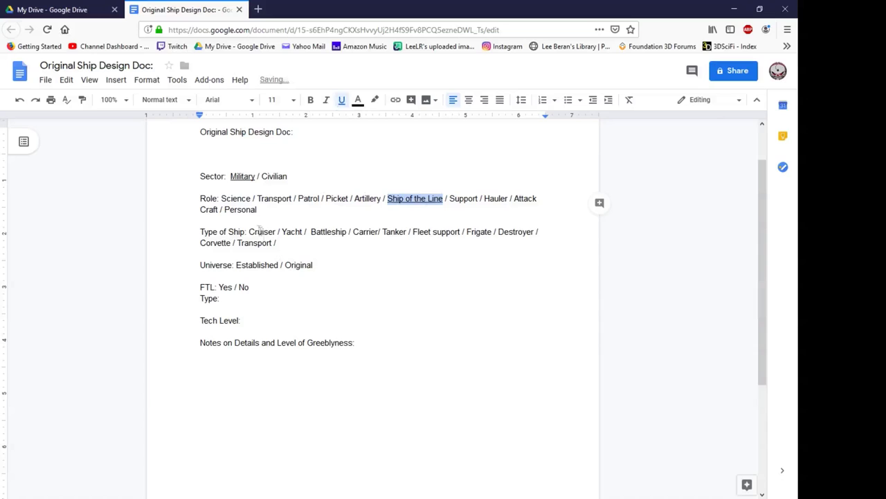
- Underline Cruiser, Original (also italicized) and the FTL answer Yes
{"action": "left_click_drag", "start_coordinate": [249, 231], "coordinate": [272, 233]}
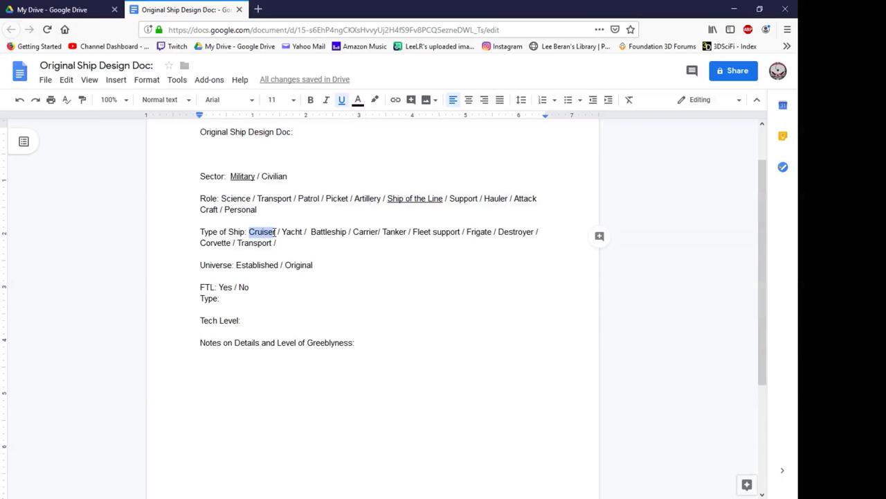
{"action": "right_click", "coordinate": [271, 231]}
{"action": "left_click", "coordinate": [218, 442]}
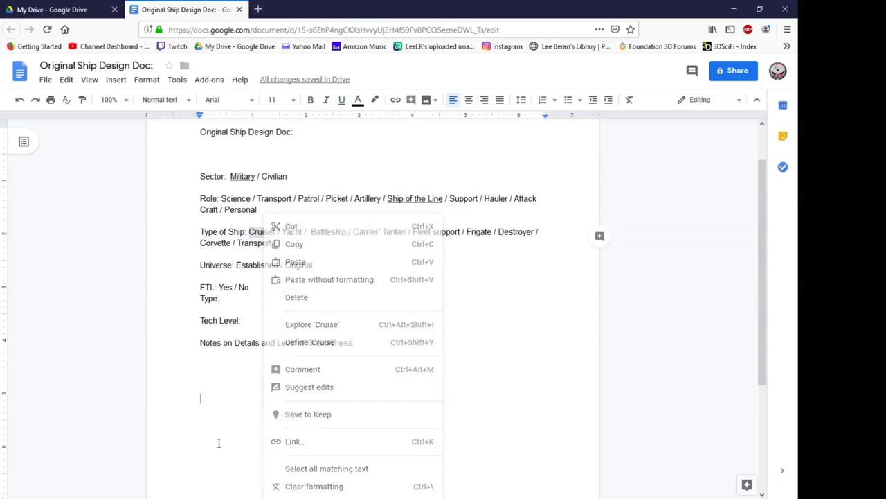
{"action": "left_click_drag", "start_coordinate": [249, 231], "coordinate": [276, 232]}
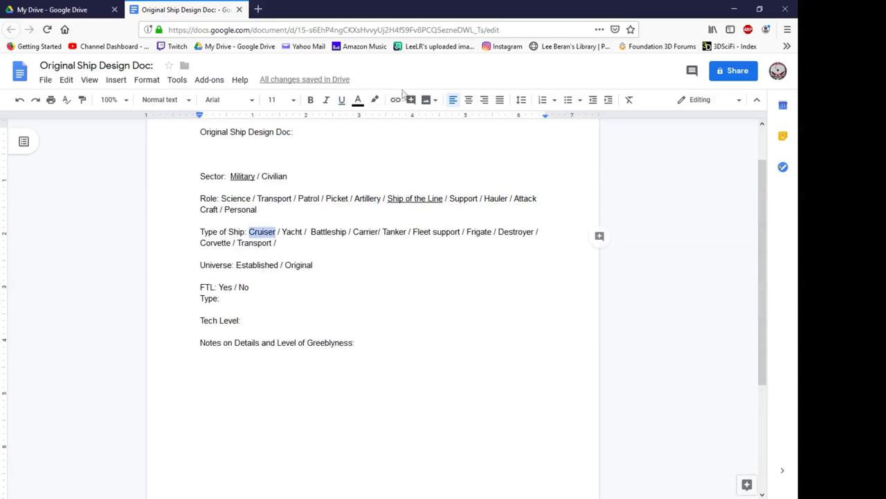
{"action": "left_click", "coordinate": [341, 100]}
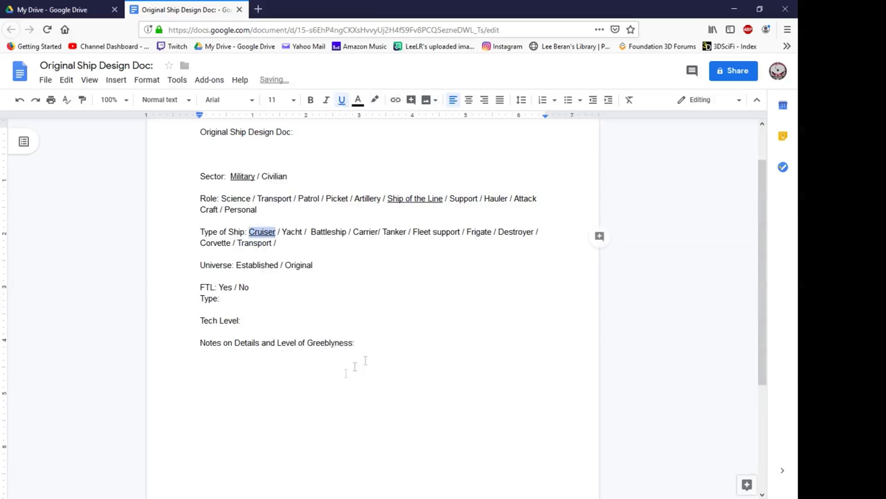
{"action": "left_click_drag", "start_coordinate": [284, 266], "coordinate": [313, 265]}
{"action": "left_click", "coordinate": [325, 100]}
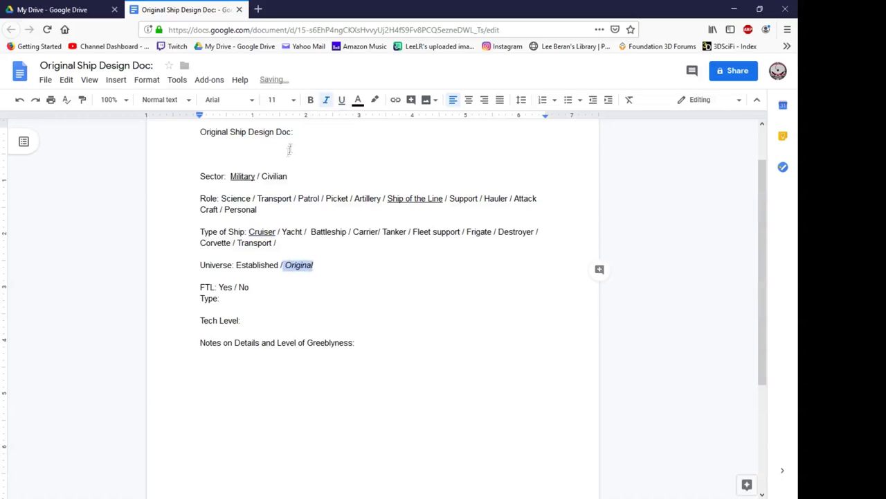
{"action": "left_click", "coordinate": [342, 100]}
{"action": "left_click_drag", "start_coordinate": [219, 287], "coordinate": [234, 283]}
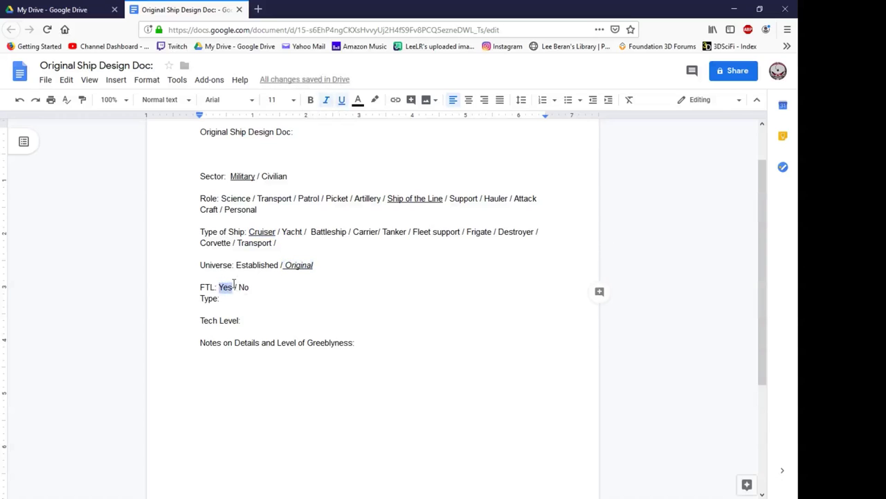
{"action": "left_click", "coordinate": [342, 101]}
- Enter 'Hyper-dimensional Travel' after the FTL Type label
{"action": "left_click", "coordinate": [221, 302]}
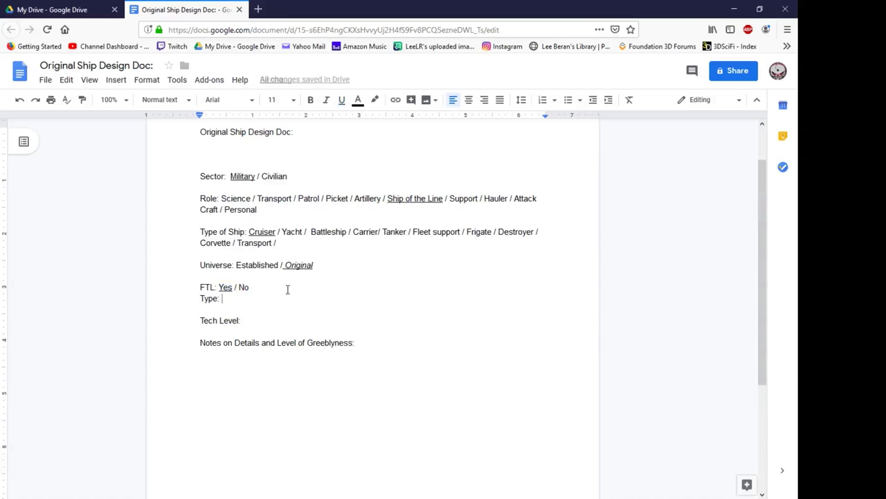
{"action": "type", "text": "Hyper"}
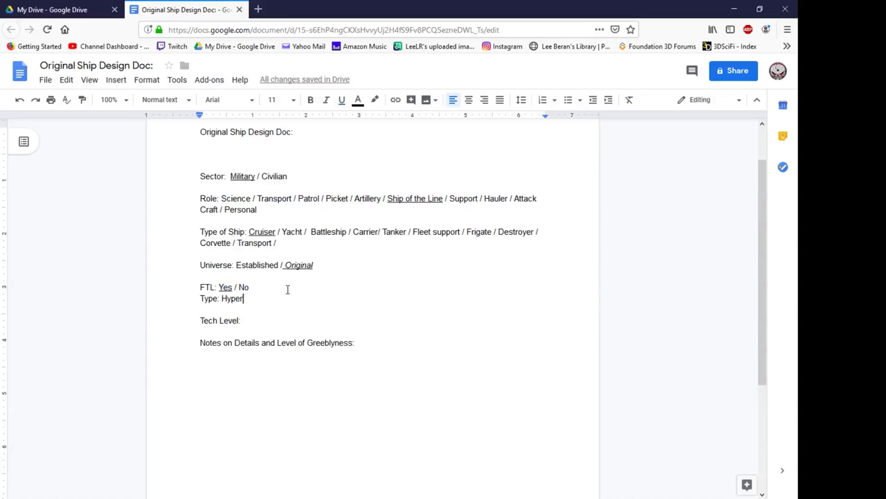
{"action": "type", "text": "_dimend"}
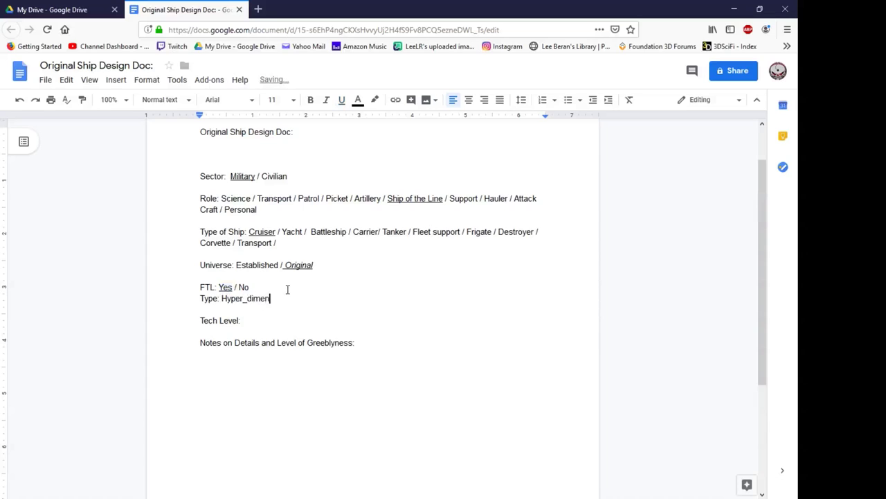
{"action": "key", "text": "BackSpace"}
{"action": "key", "text": "BackSpace"}
{"action": "key", "text": "BackSpace"}
{"action": "key", "text": "BackSpace"}
{"action": "key", "text": "BackSpace"}
{"action": "key", "text": "BackSpace"}
{"action": "key", "text": "BackSpace"}
{"action": "type", "text": "-dimensional Travel"}
- Enter 'Fussion Based, mid-near future (100 - 200) yrs out' after Tech Level
{"action": "key", "text": "Down"}
{"action": "left_click", "coordinate": [269, 323]}
{"action": "type", "text": "Fussion Bas"}
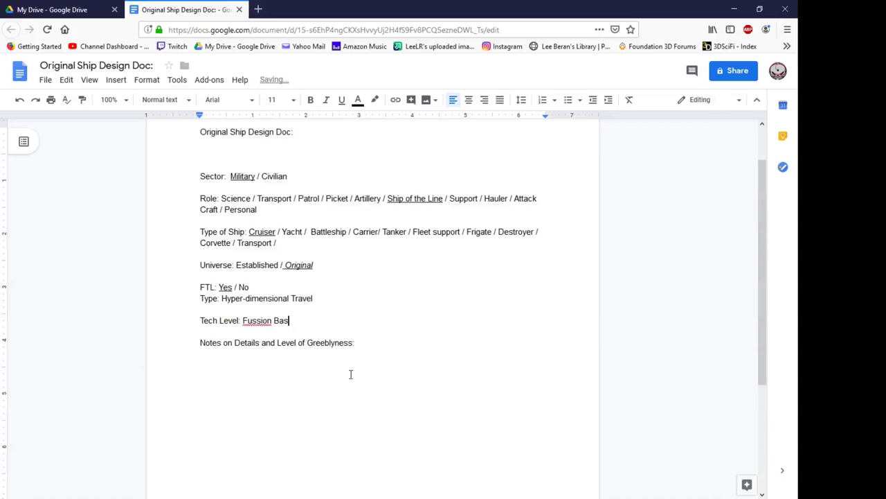
{"action": "type", "text": "ed, "}
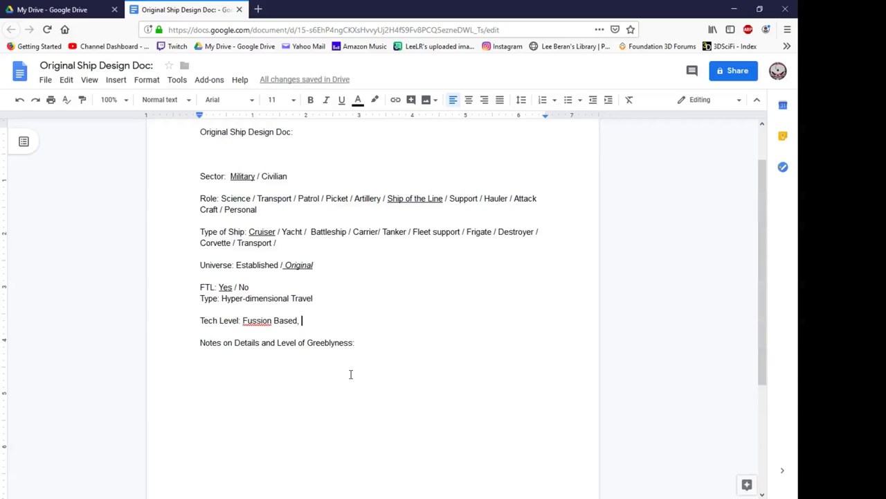
{"action": "type", "text": "mid-n"}
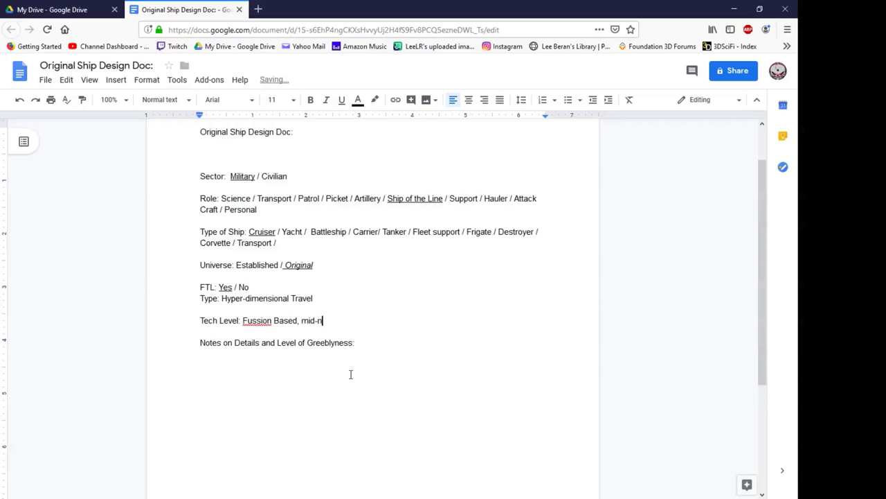
{"action": "type", "text": "ear future (100 - 200) yrs out"}
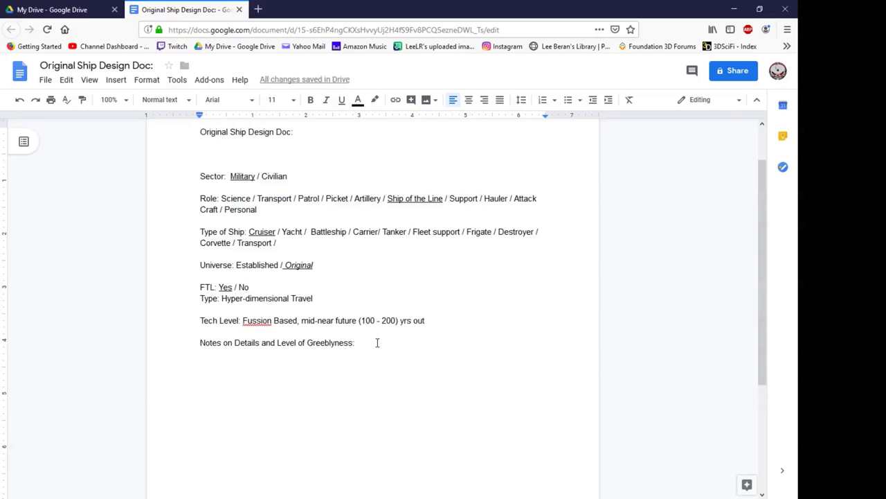
- Write 'Mid detail Ship, Mix of heavy plate and High greeble areas' on the Greeblyness notes line
{"action": "left_click", "coordinate": [374, 342]}
{"action": "type", "text": "Mi"}
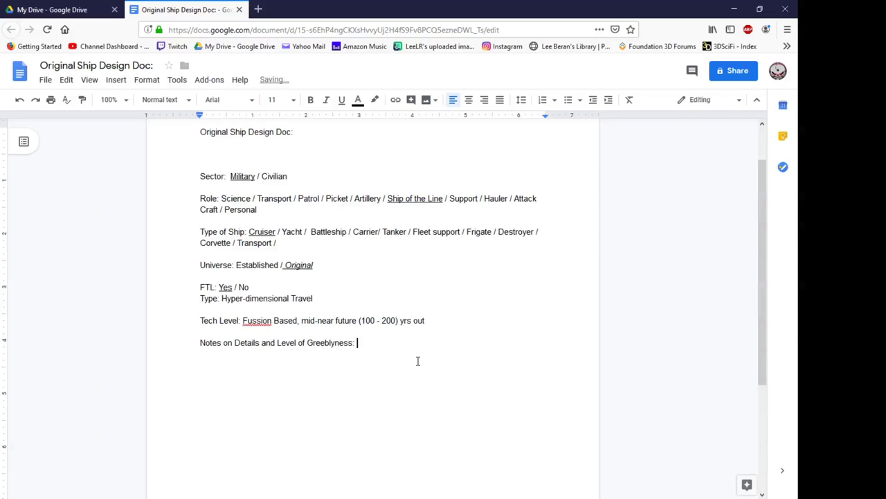
{"action": "type", "text": "d detail Ship, Mix of h"}
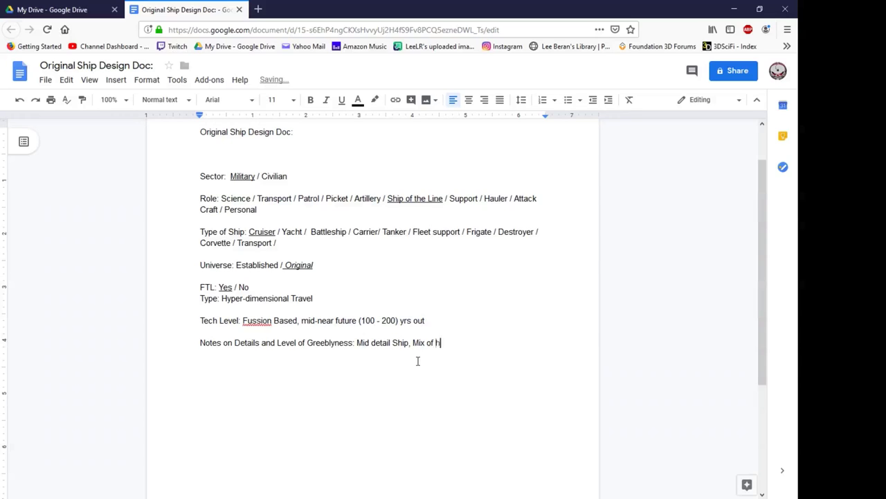
{"action": "type", "text": "eavy plate and High"}
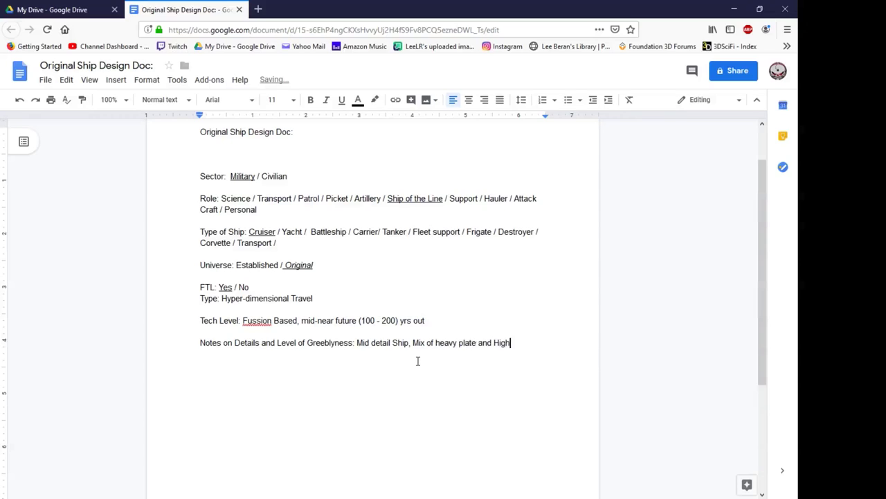
{"action": "type", "text": " greeble areas"}
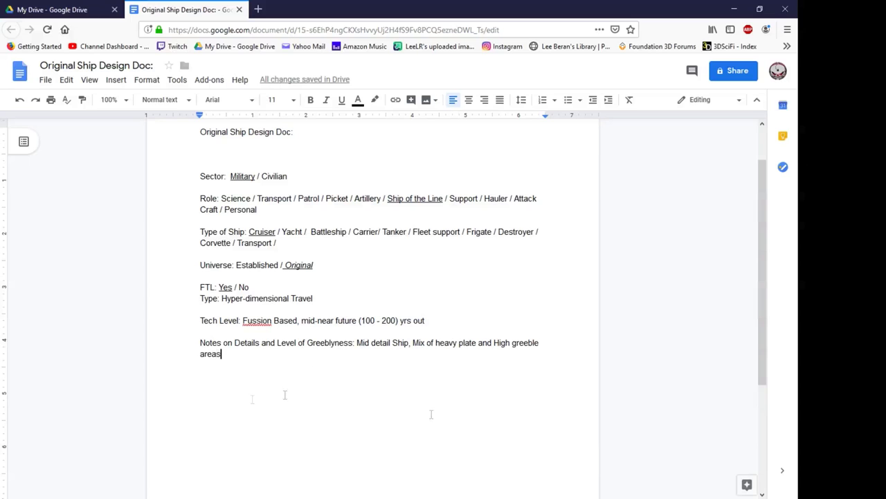
{"action": "scroll", "coordinate": [331, 297], "scroll_direction": "up", "scroll_amount": 2}
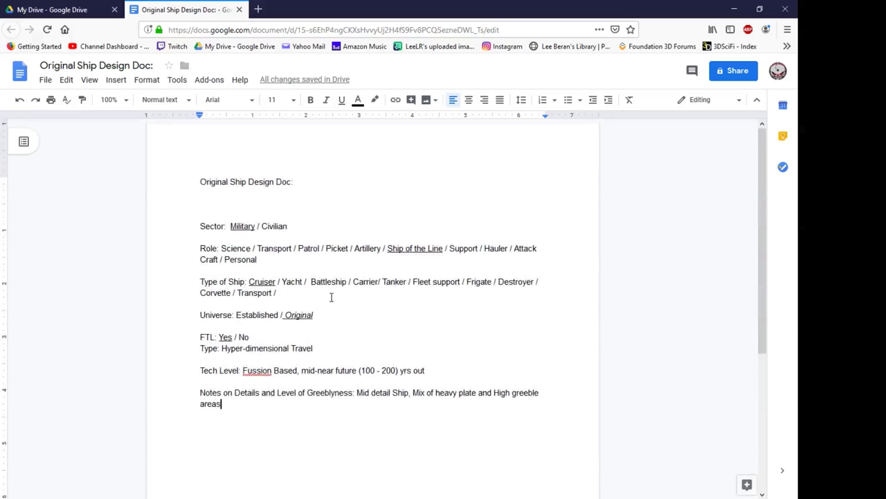
{"action": "scroll", "coordinate": [332, 258], "scroll_direction": "down", "scroll_amount": 2}
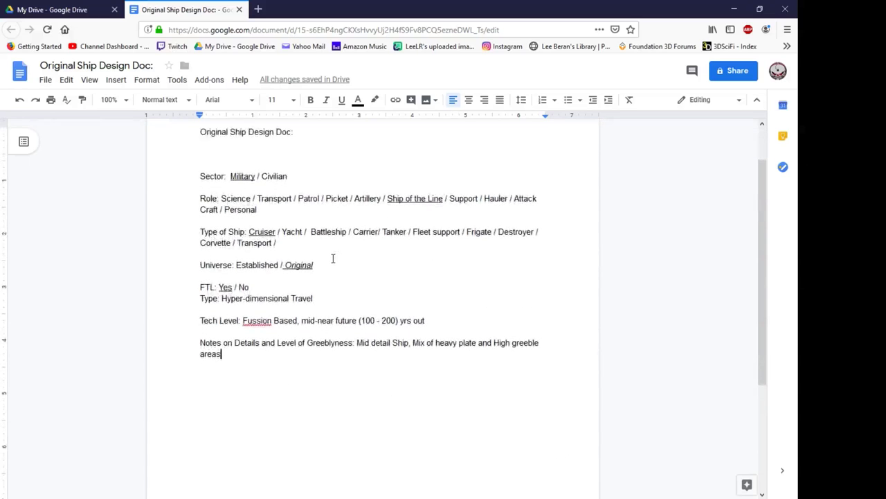
{"action": "scroll", "coordinate": [333, 258], "scroll_direction": "down", "scroll_amount": 2}
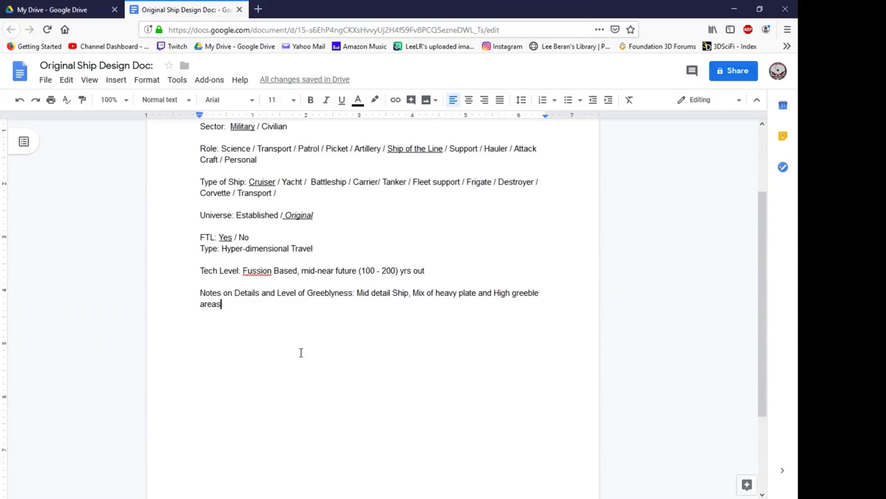
{"action": "scroll", "coordinate": [301, 353], "scroll_direction": "up", "scroll_amount": 2}
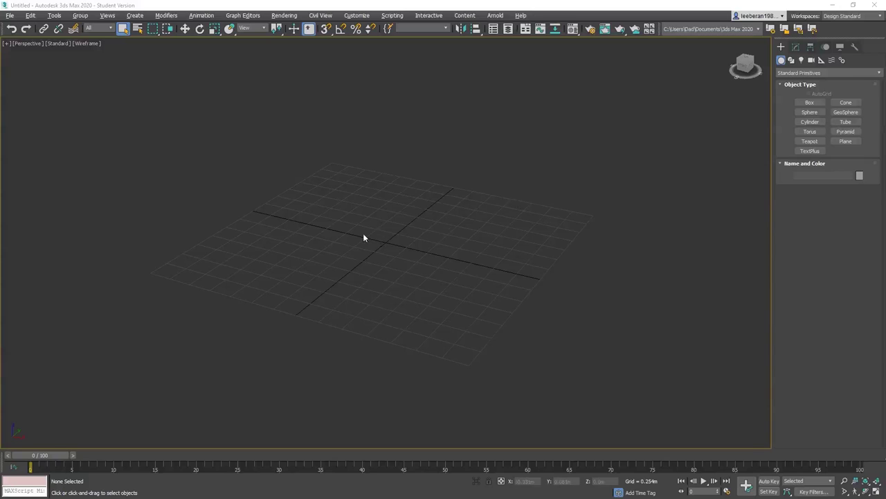
- Hide the home grid in the empty scene's Perspective viewport with G
{"action": "key", "text": "g"}
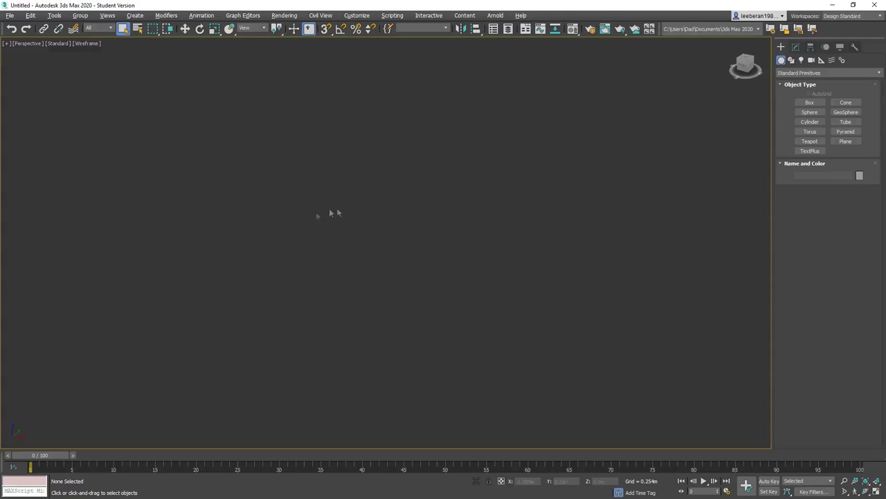
- Create a Box001 primitive about 4.742m long, 1.199m wide and 0.809m high
{"action": "left_click", "coordinate": [799, 102]}
{"action": "left_click_drag", "start_coordinate": [240, 259], "coordinate": [516, 142]}
{"action": "left_click", "coordinate": [501, 65]}
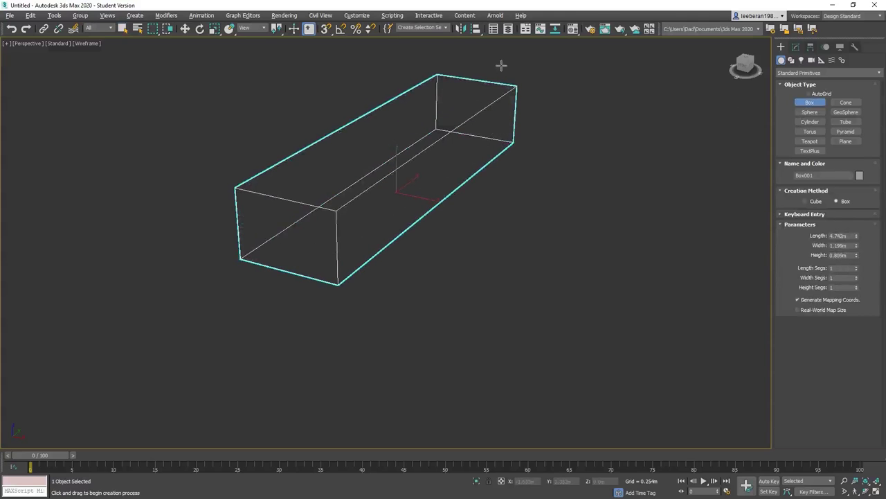
- Display the viewport with Default Shading and Edged Faces, orbiting around the box
{"action": "left_click", "coordinate": [85, 44]}
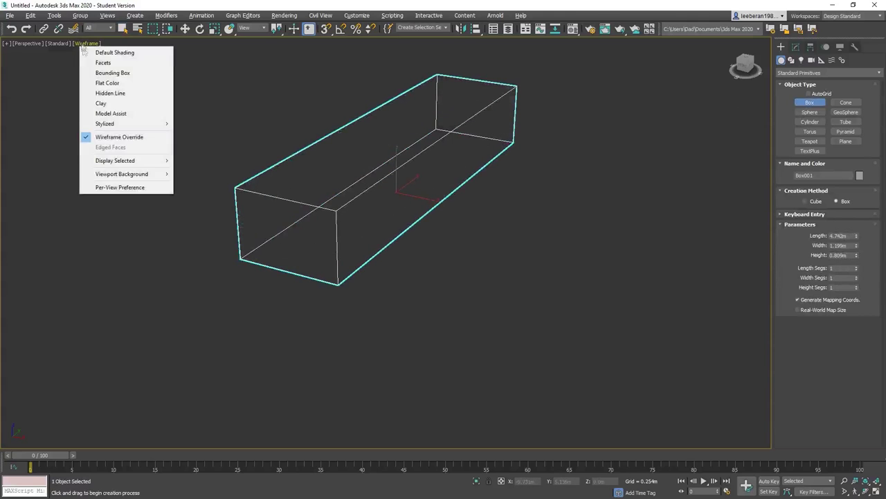
{"action": "left_click", "coordinate": [109, 53]}
{"action": "left_click", "coordinate": [94, 44]}
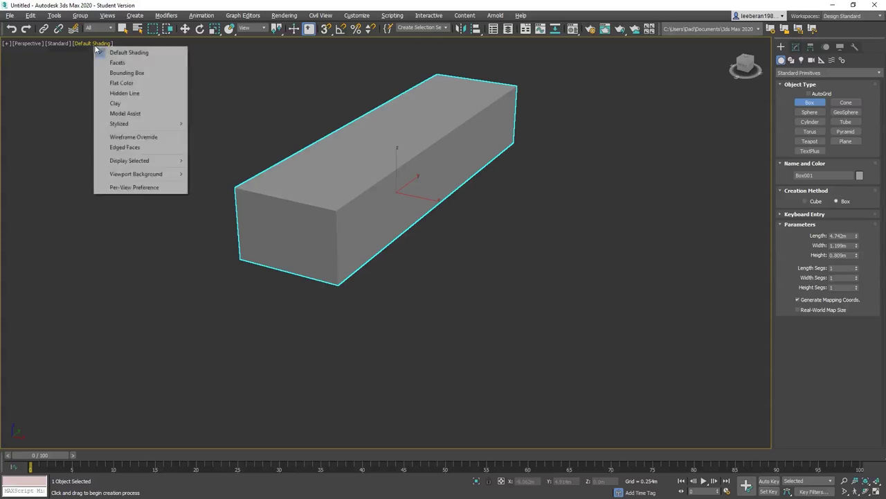
{"action": "left_click", "coordinate": [119, 148]}
{"action": "mouse_move", "coordinate": [317, 192]}
{"action": "left_mouse_down"}
{"action": "mouse_move", "coordinate": [300, 164]}
{"action": "mouse_move", "coordinate": [396, 253]}
{"action": "mouse_move", "coordinate": [400, 277]}
{"action": "mouse_move", "coordinate": [372, 241]}
{"action": "mouse_move", "coordinate": [385, 235]}
{"action": "mouse_move", "coordinate": [397, 251]}
{"action": "mouse_move", "coordinate": [381, 198]}
{"action": "mouse_move", "coordinate": [395, 258]}
{"action": "mouse_move", "coordinate": [376, 224]}
{"action": "mouse_move", "coordinate": [377, 261]}
{"action": "left_mouse_up"}
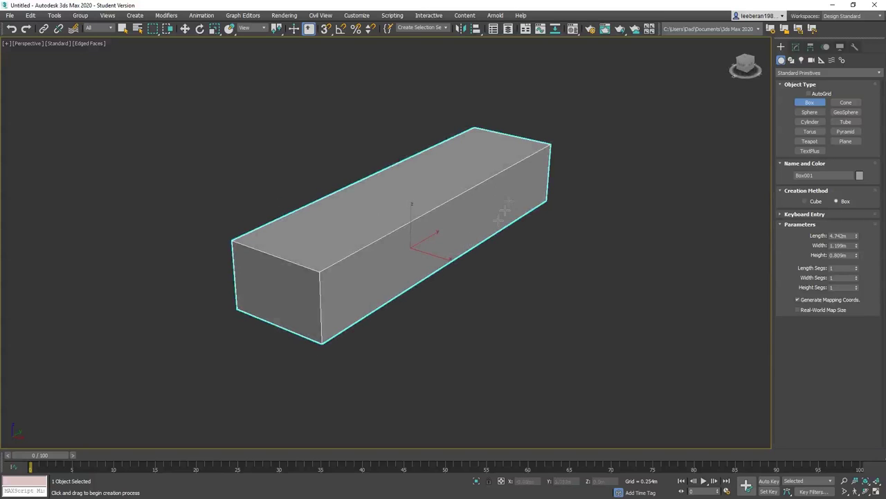
{"action": "mouse_move", "coordinate": [454, 221]}
{"action": "left_mouse_down"}
{"action": "mouse_move", "coordinate": [459, 174]}
{"action": "mouse_move", "coordinate": [456, 211]}
{"action": "left_mouse_up"}
- Convert Box001 to an Editable Poly
{"action": "right_click", "coordinate": [434, 229]}
{"action": "right_click", "coordinate": [421, 217]}
{"action": "mouse_move", "coordinate": [445, 312]}
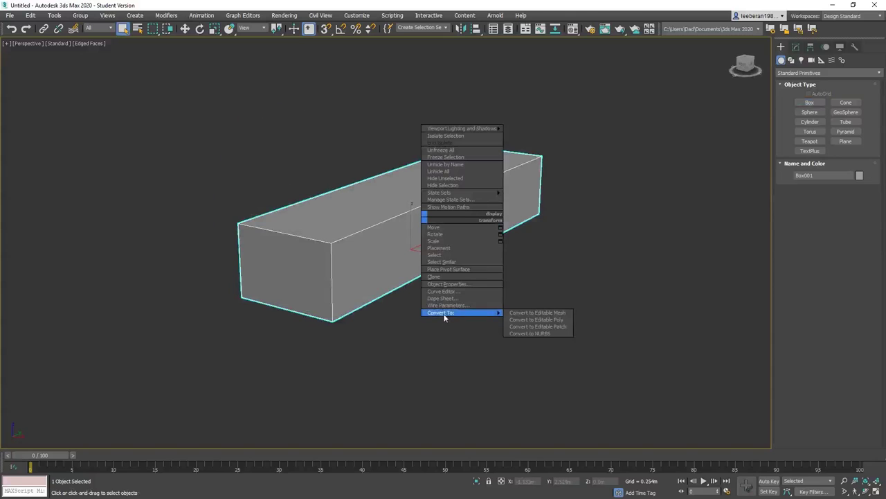
{"action": "left_click", "coordinate": [522, 320]}
{"action": "mouse_move", "coordinate": [453, 236]}
{"action": "left_mouse_down"}
{"action": "mouse_move", "coordinate": [448, 223]}
{"action": "mouse_move", "coordinate": [453, 237]}
{"action": "left_mouse_up"}
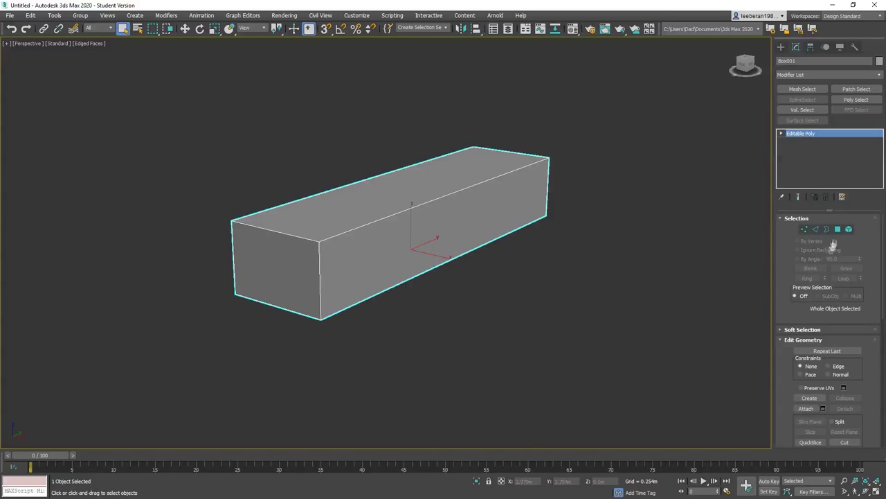
- Extrude the top polygon upward and scale it down into a narrow roof ridge
{"action": "left_click", "coordinate": [838, 229]}
{"action": "left_click", "coordinate": [320, 201]}
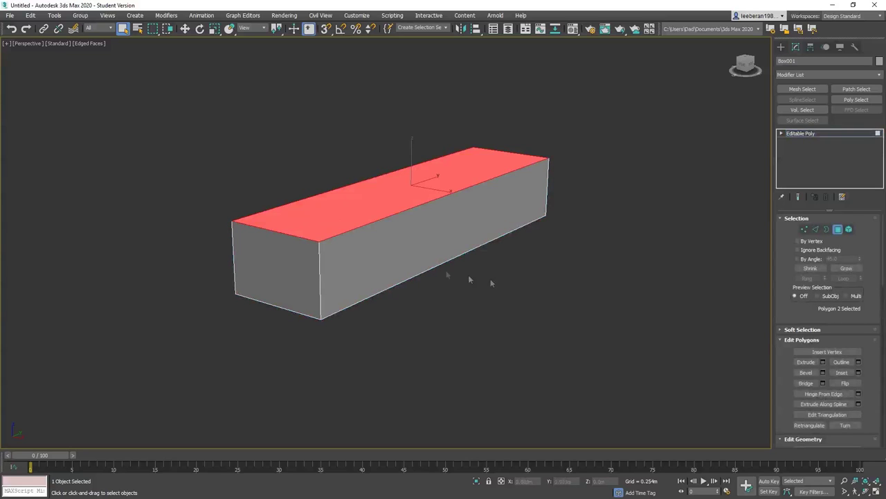
{"action": "left_click", "coordinate": [806, 361]}
{"action": "left_click_drag", "start_coordinate": [376, 192], "coordinate": [359, 43]}
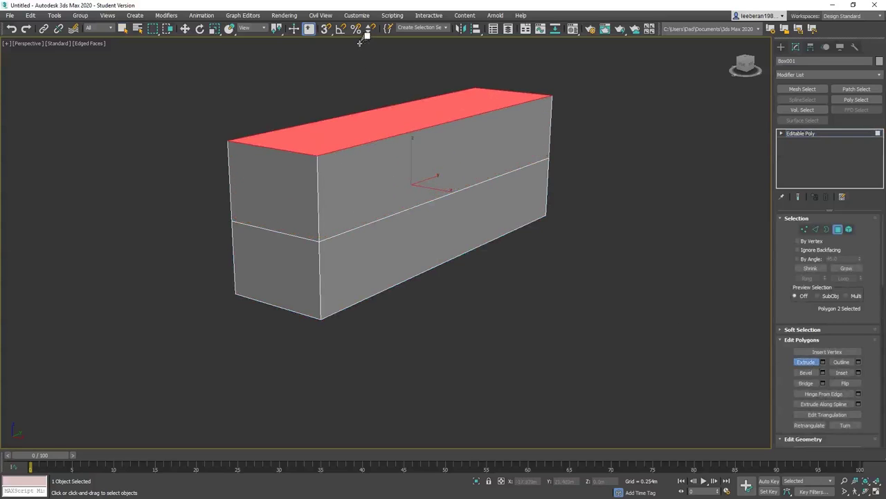
{"action": "left_click", "coordinate": [214, 31]}
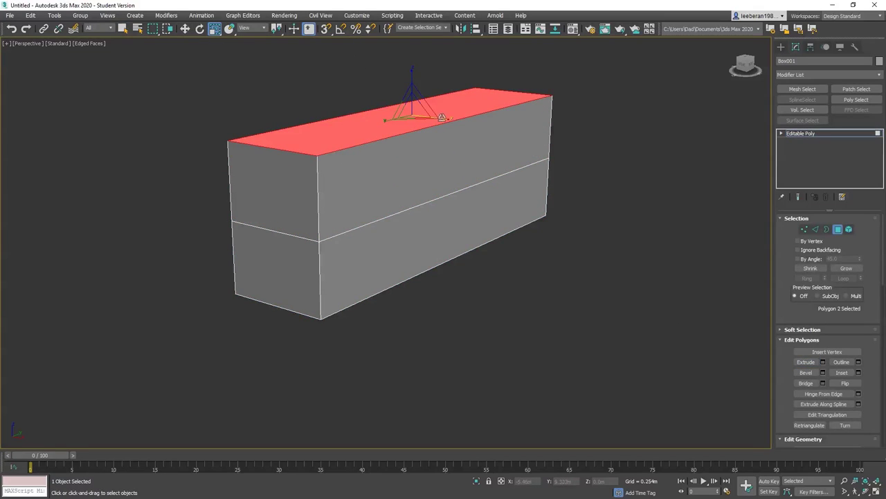
{"action": "left_click_drag", "start_coordinate": [450, 119], "coordinate": [302, 169]}
- Extrude the bottom polygon downward and scale it in so the underside tapers
{"action": "left_click", "coordinate": [302, 169]}
{"action": "left_click", "coordinate": [805, 362]}
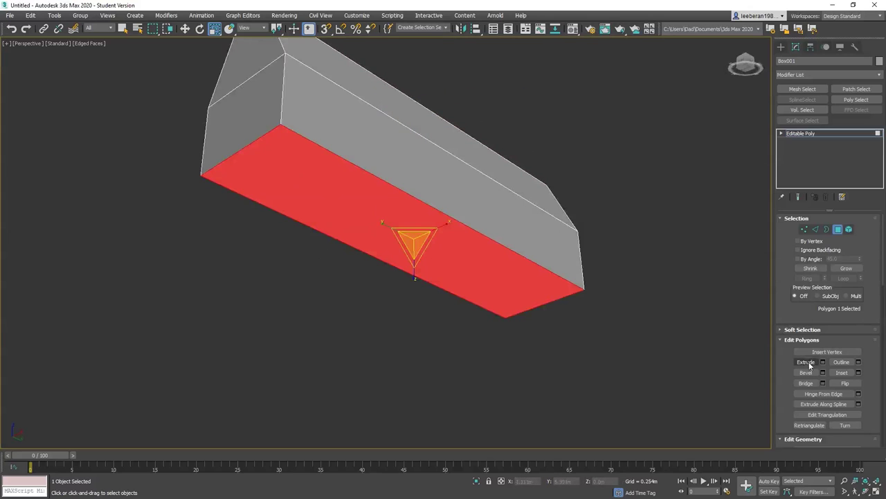
{"action": "left_click_drag", "start_coordinate": [430, 220], "coordinate": [415, 78]}
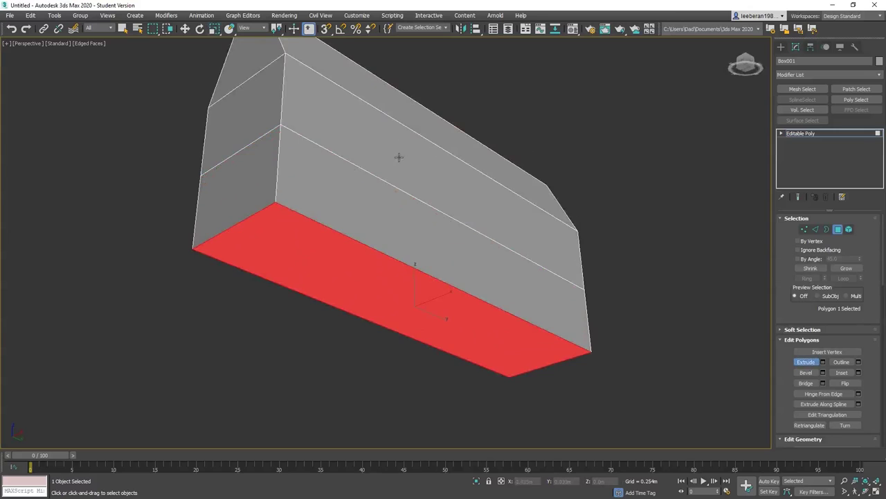
{"action": "left_click_drag", "start_coordinate": [399, 157], "coordinate": [405, 171]}
{"action": "left_click", "coordinate": [214, 29]}
{"action": "left_click_drag", "start_coordinate": [454, 310], "coordinate": [309, 180]}
{"action": "scroll", "coordinate": [381, 220], "scroll_direction": "down", "scroll_amount": 2}
- Select the three end faces and scale them up to flare the hull's end
{"action": "left_click", "coordinate": [453, 215]}
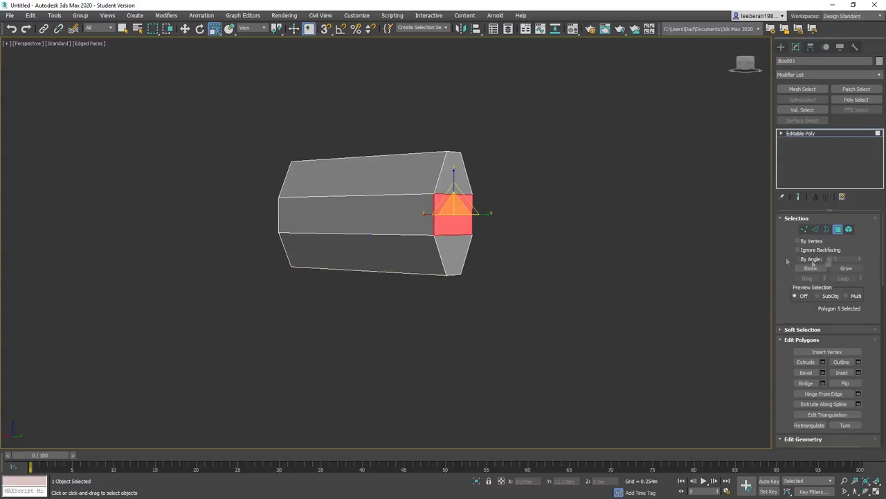
{"action": "left_click", "coordinate": [444, 167], "text": "ctrl"}
{"action": "left_click", "coordinate": [453, 244], "text": "ctrl"}
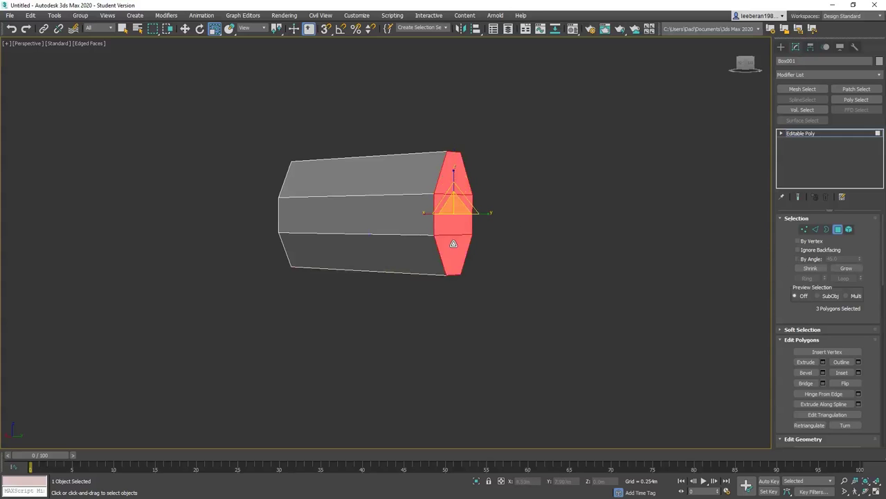
{"action": "left_click_drag", "start_coordinate": [450, 173], "coordinate": [454, 140]}
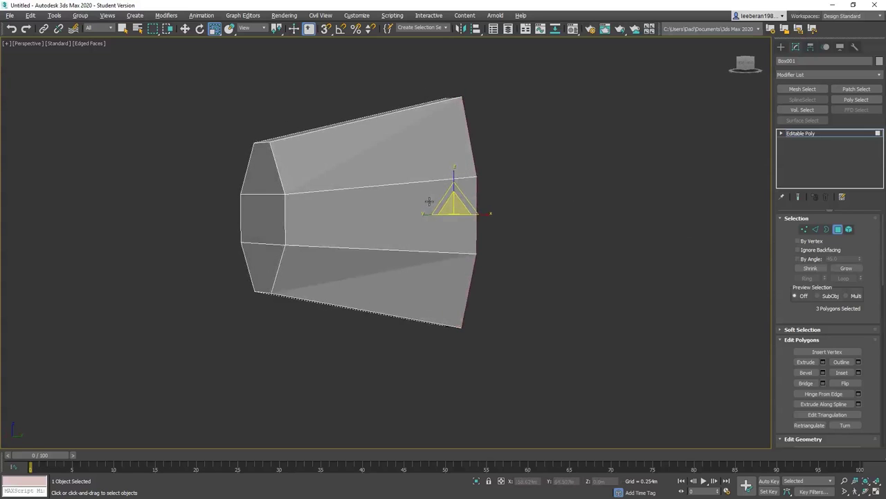